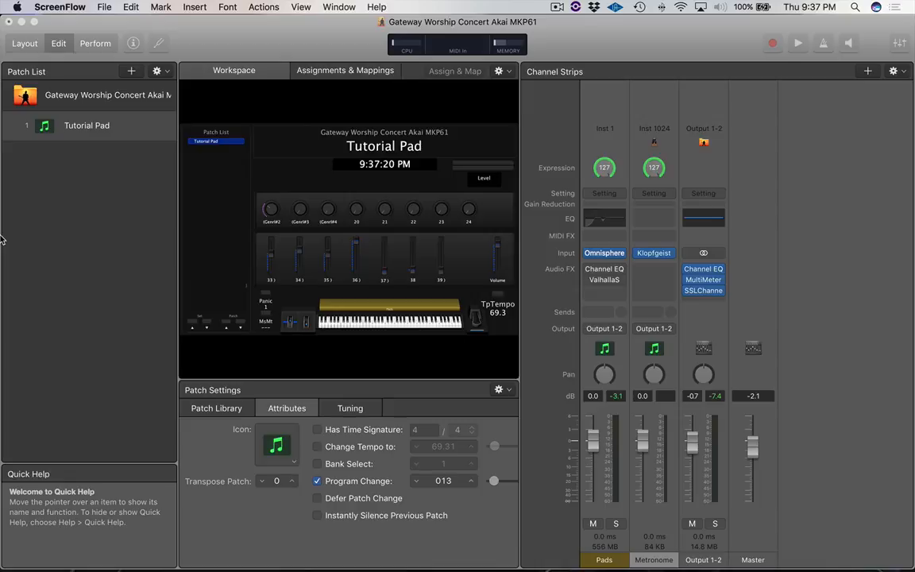
Step: Open the Omnisphere instrument on the Pads channel strip and set part 4 to MIDI channel 1
left_click(603, 259)
left_click(604, 255)
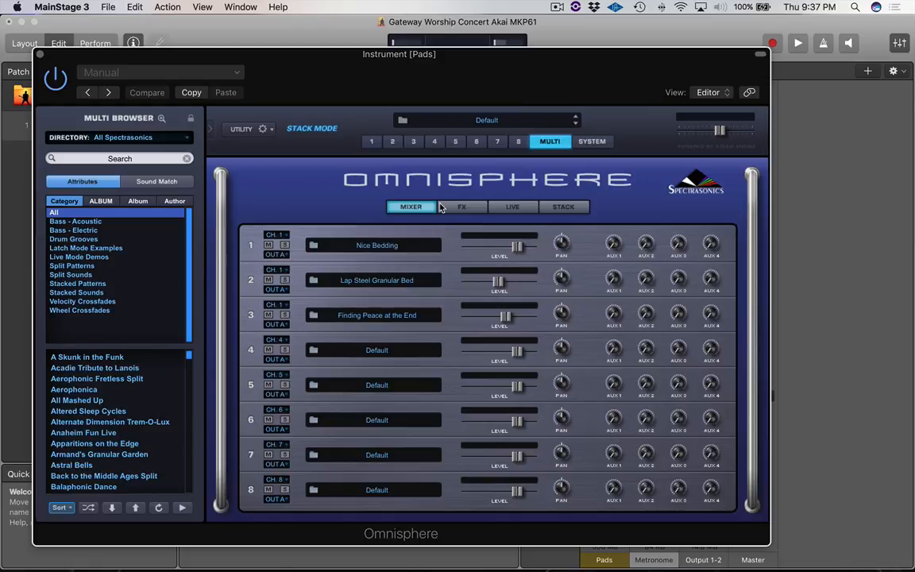
left_click(275, 340)
left_click(275, 306)
Step: Examine part 1, Nice Bedding, looking at its layer A settings and its layer and common effects racks
left_click(370, 141)
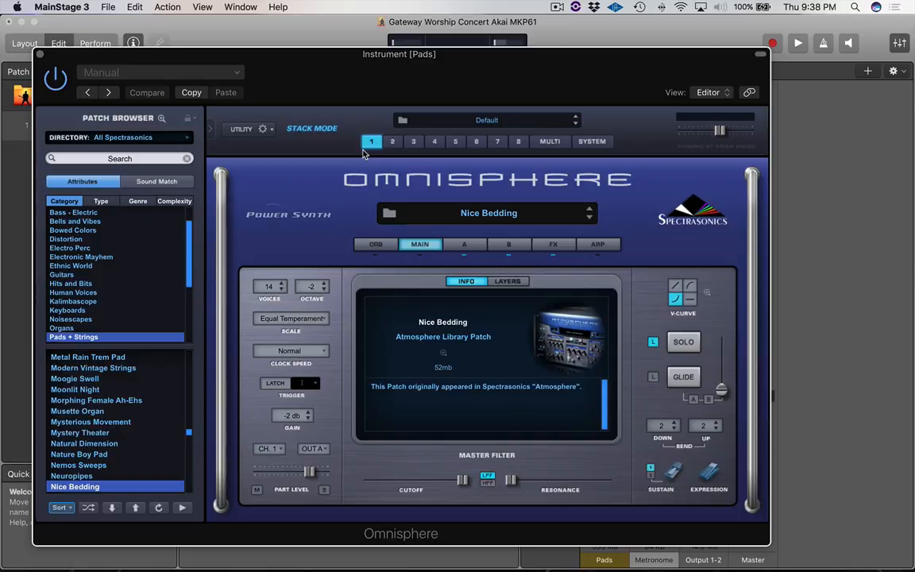
left_click(469, 248)
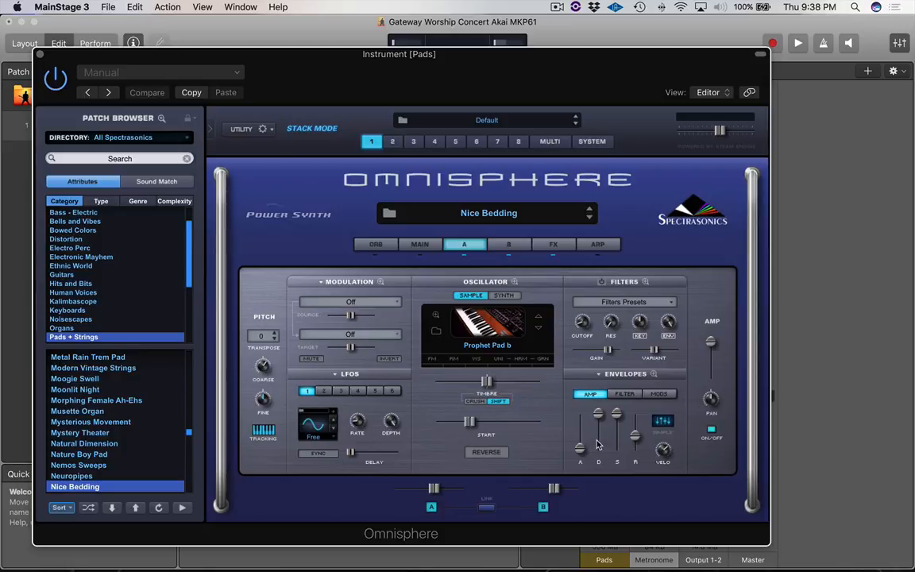
left_click(552, 246)
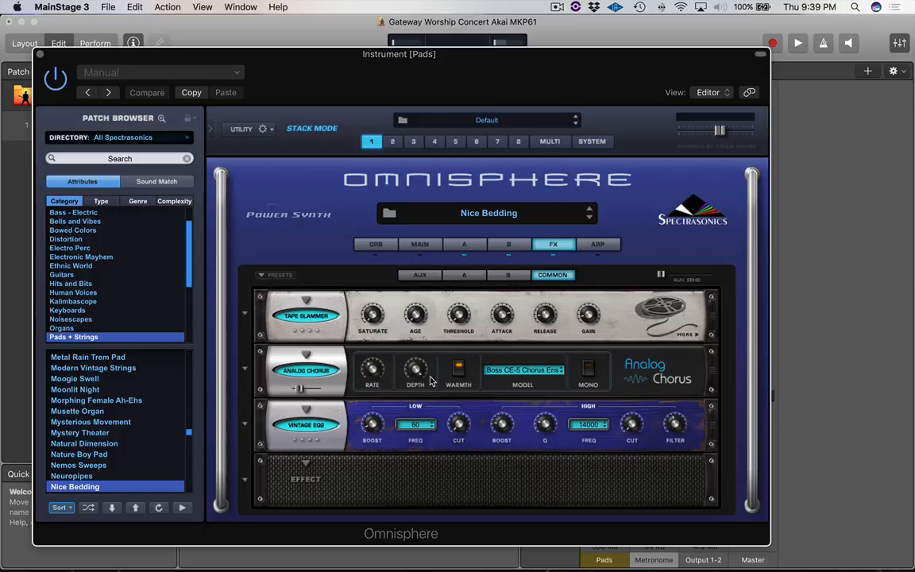
left_click(466, 276)
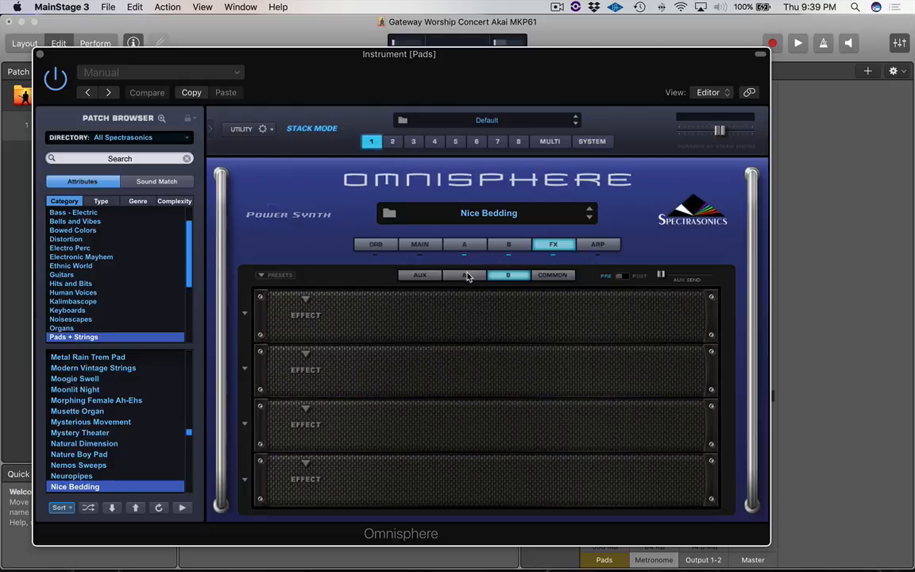
left_click(554, 277)
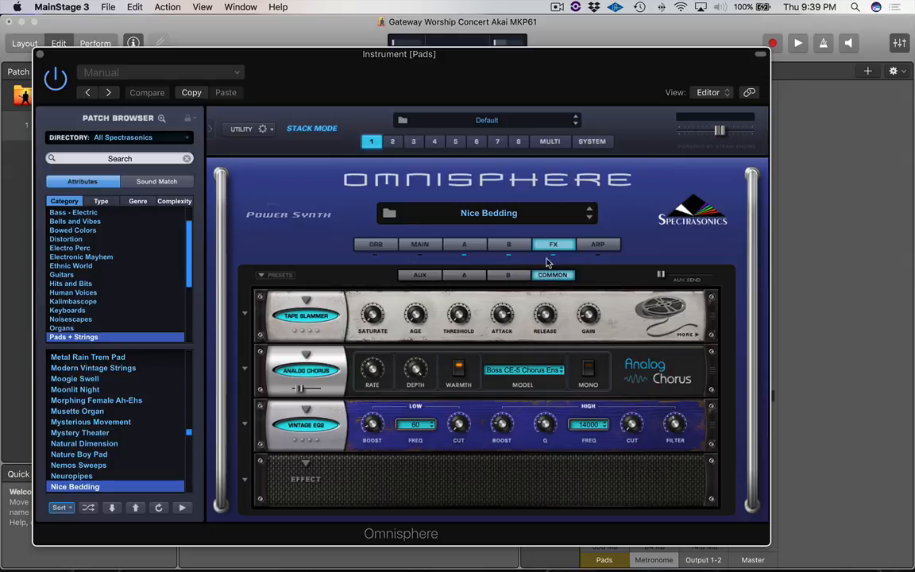
left_click(497, 276)
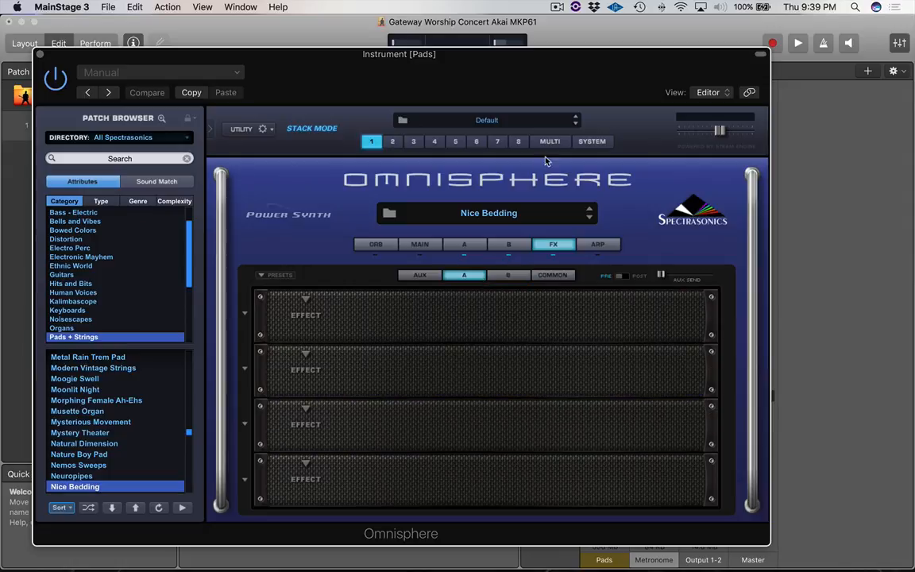
Step: Check the multi's Aux 1 effects rack, and return to layer A of part 1, Nice Bedding
left_click(550, 140)
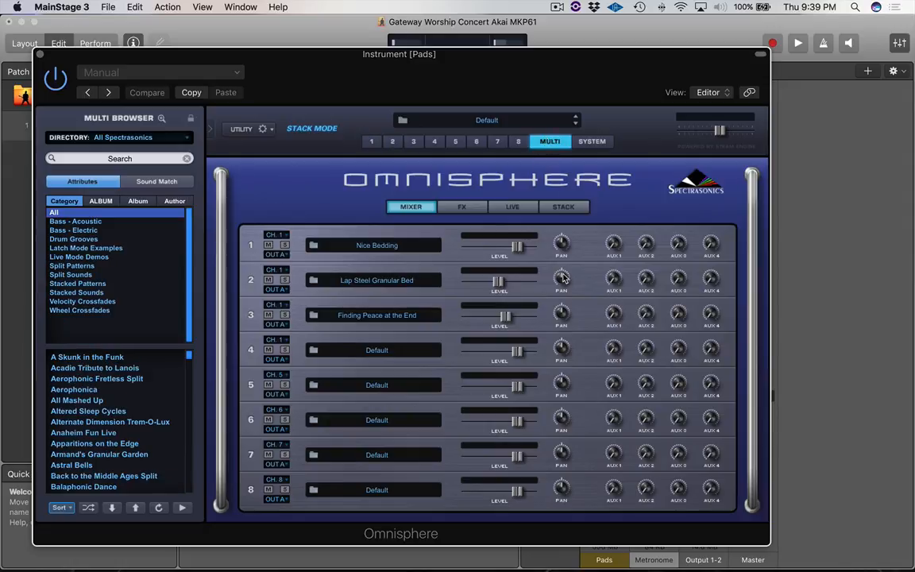
left_click(463, 207)
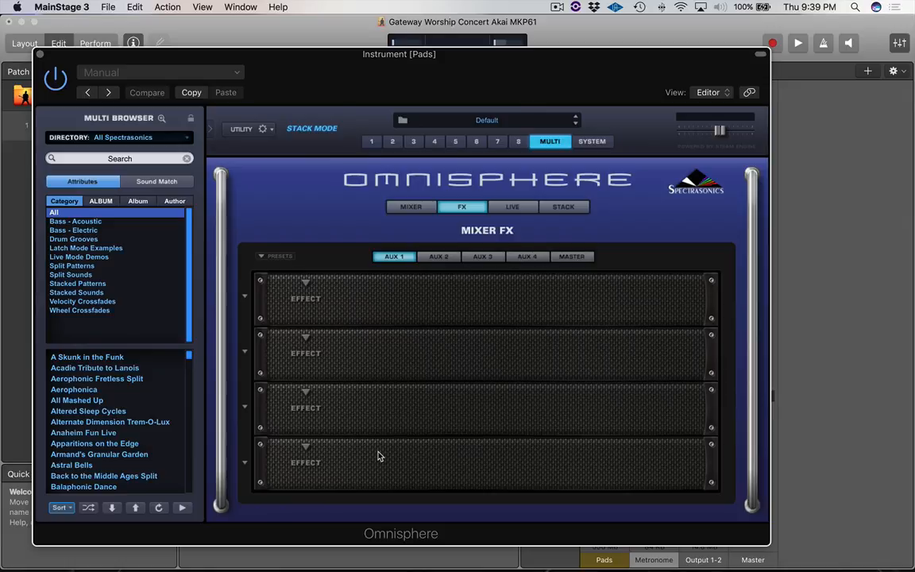
left_click(371, 142)
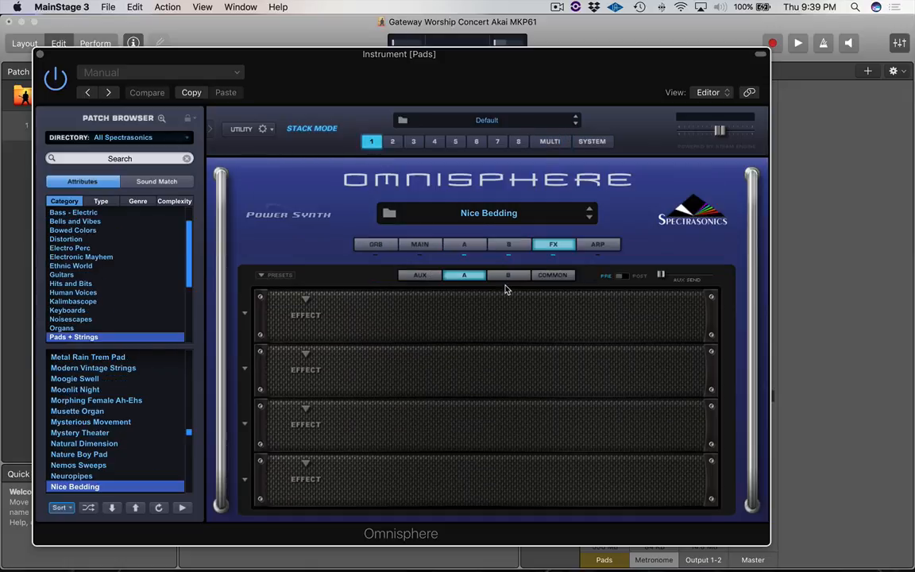
left_click(468, 245)
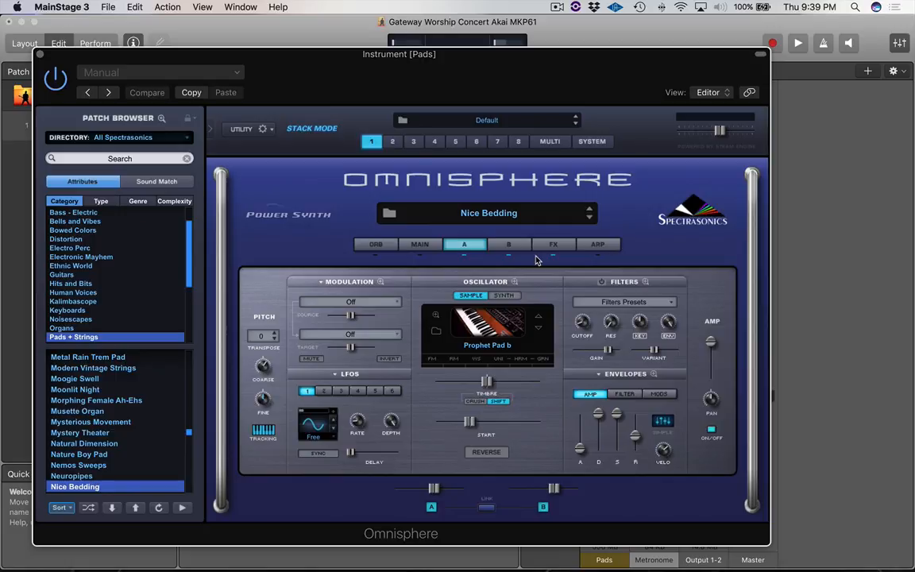
Step: Audition part 1, Nice Bedding, on its own in the multi mixer and release its solo
left_click(550, 141)
left_click(421, 207)
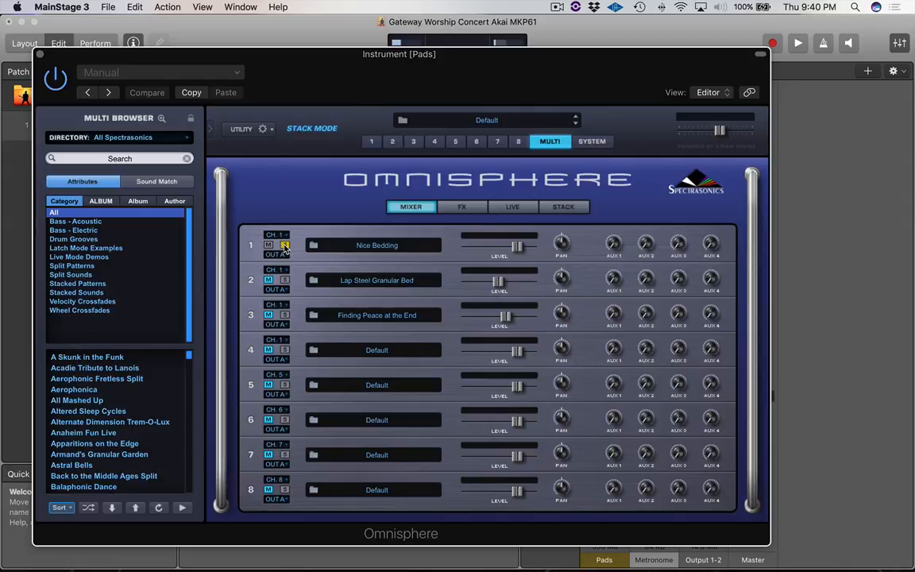
left_click(285, 245)
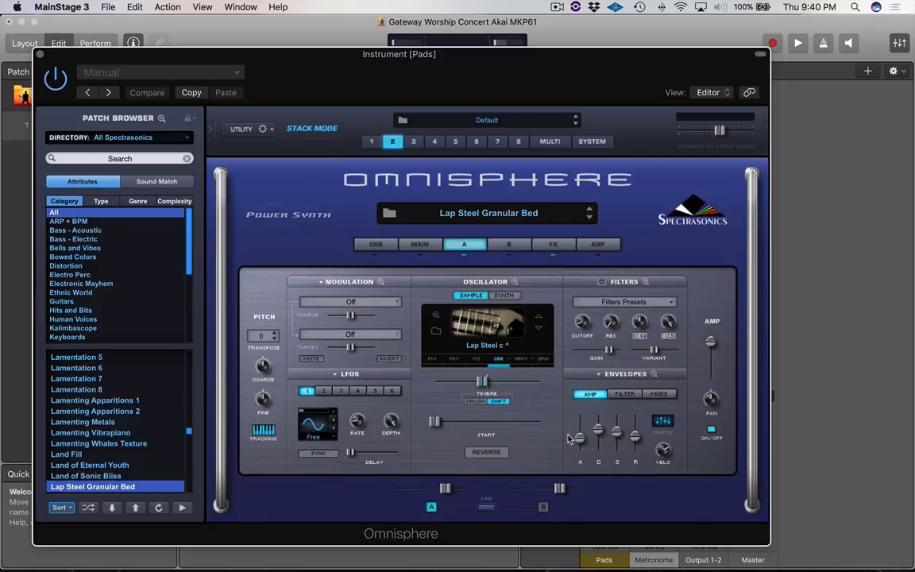
Step: Examine the common and layer A effects and the layer A settings of part 2, Lap Steel Granular Bed
left_click(552, 246)
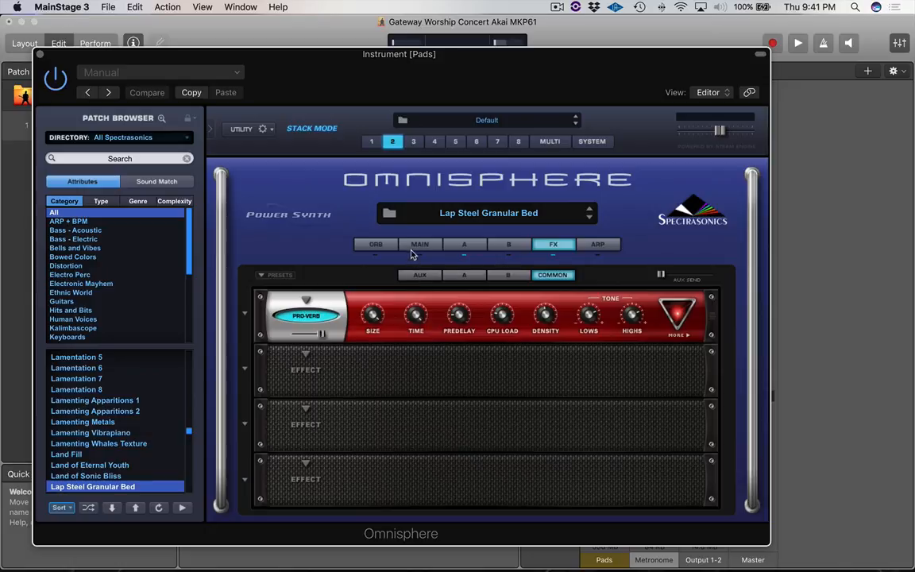
left_click(465, 275)
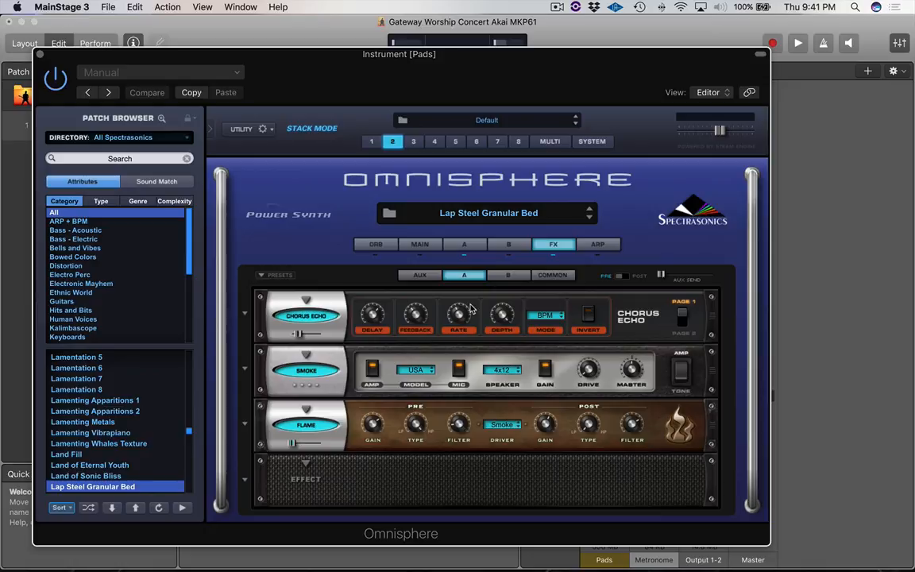
left_click(548, 276)
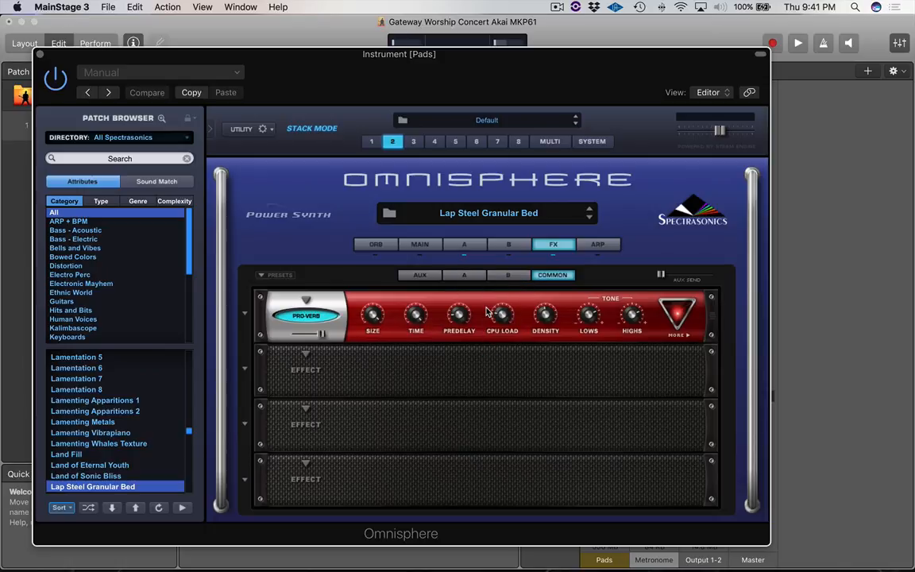
left_click(459, 246)
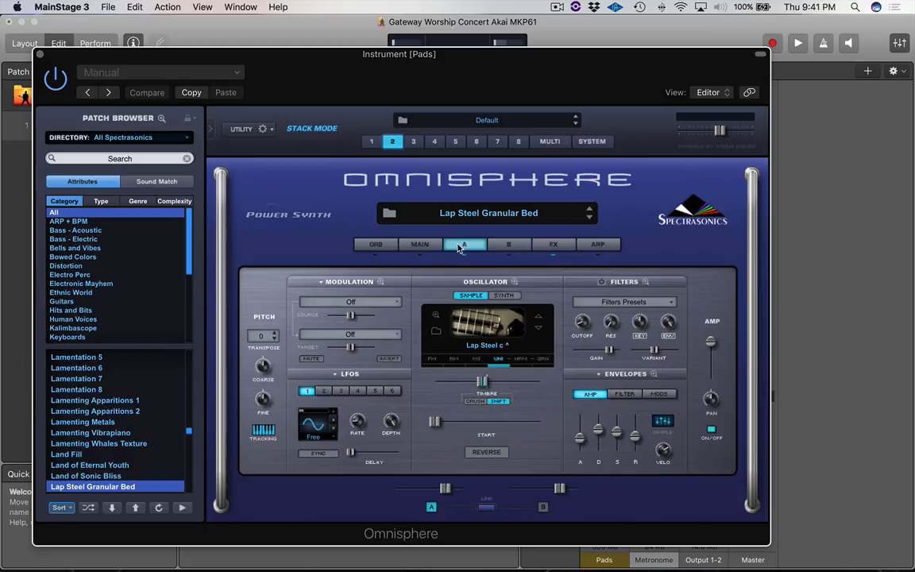
left_click(550, 141)
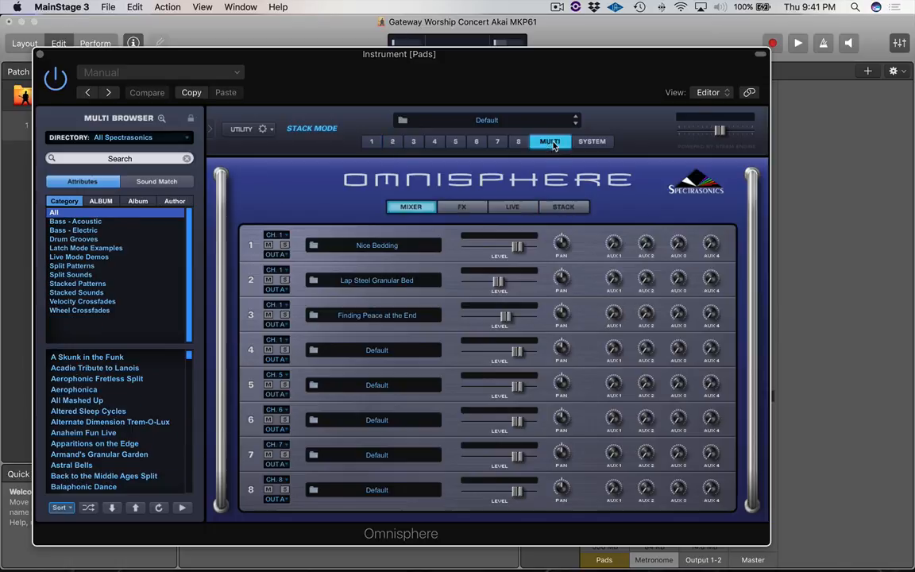
Step: Audition Lap Steel Granular Bed on its own, release its solo, and solo part 3, Finding Peace at the End
left_click(284, 281)
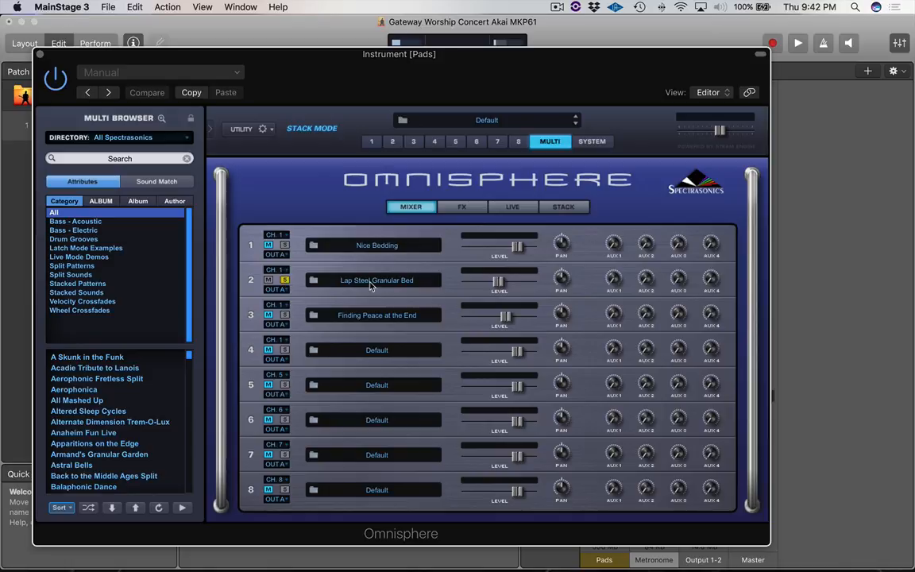
left_click(285, 280)
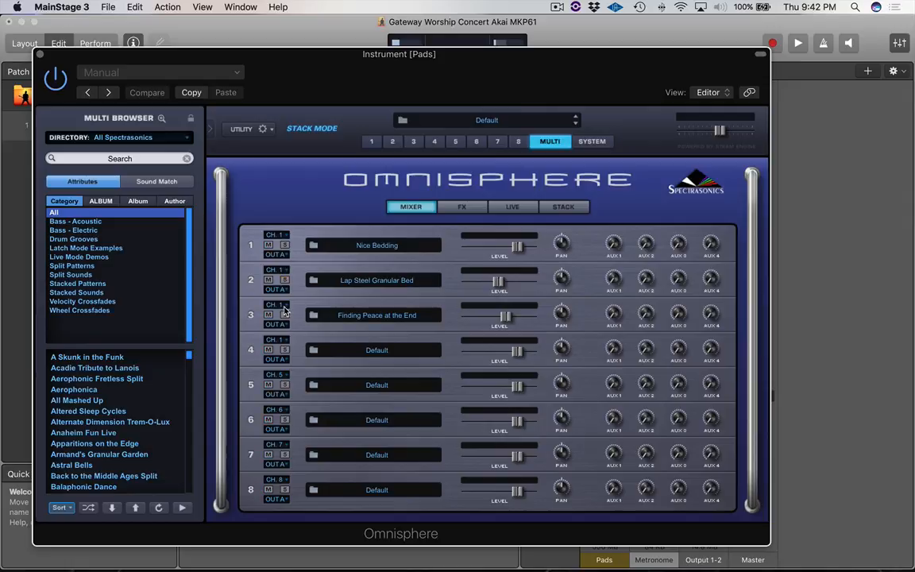
left_click(284, 316)
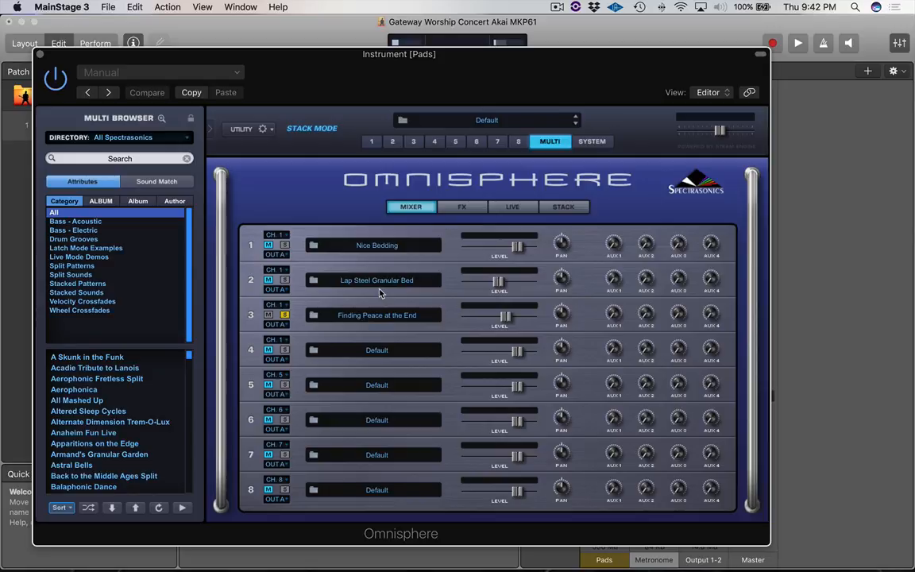
Step: Look up part 3's patch, Finding Peace at the End, in the full patch browser and return to the multi mixer
left_click(378, 310)
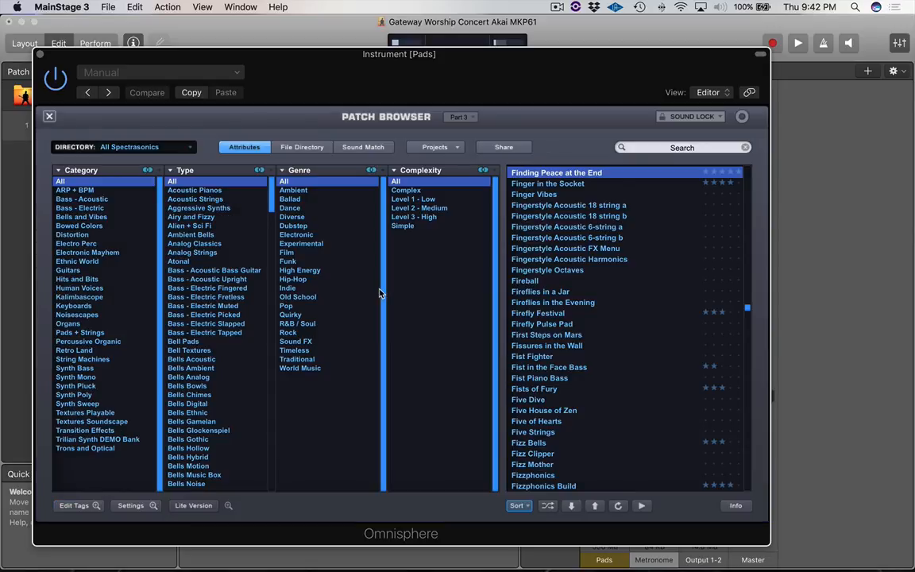
left_click(49, 116)
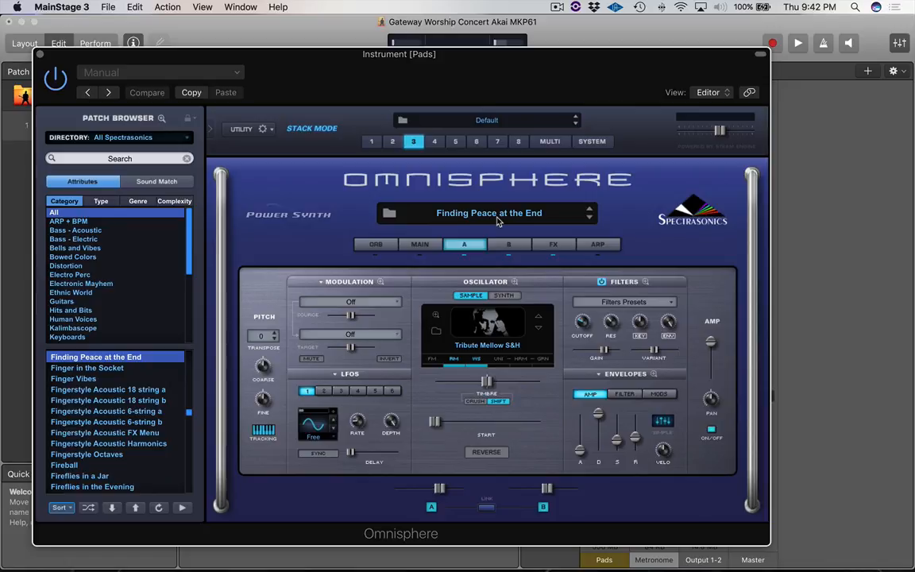
left_click(550, 140)
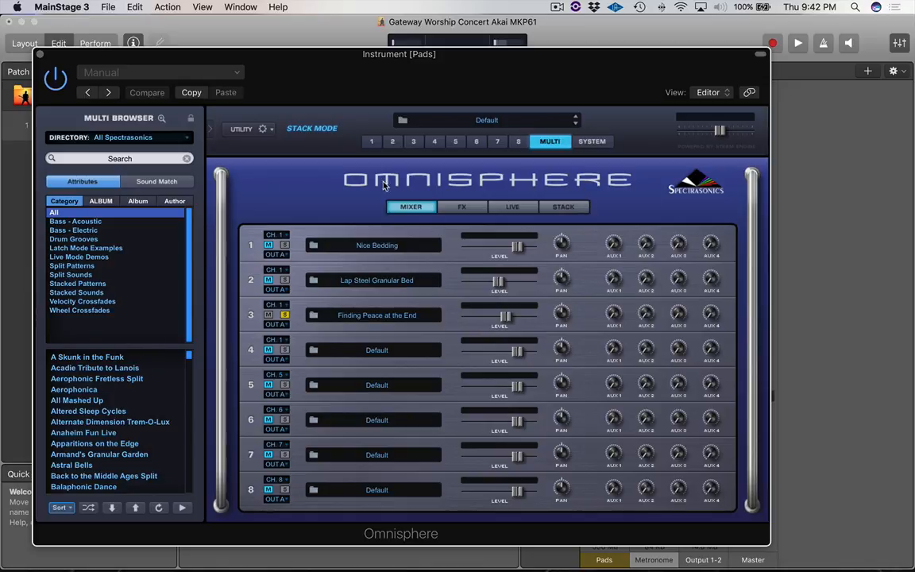
left_click(413, 141)
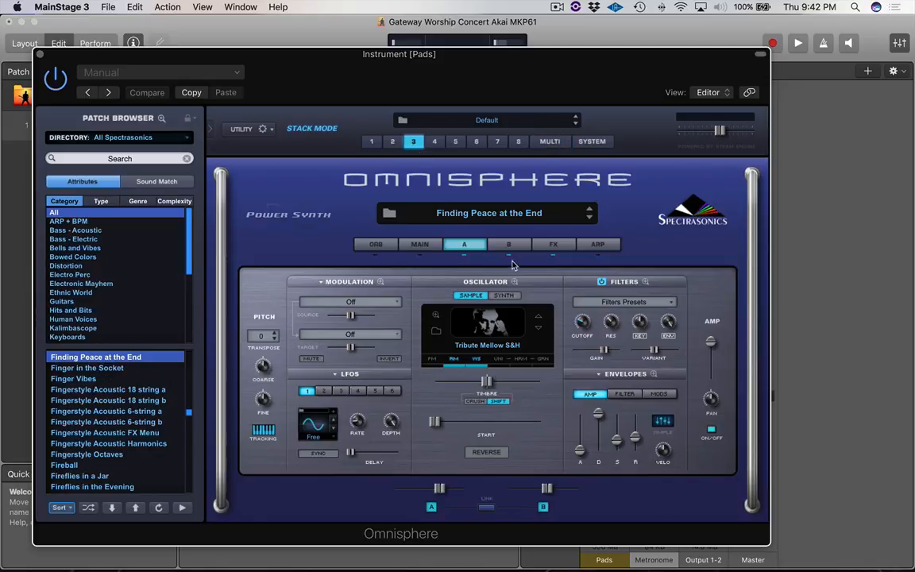
left_click(516, 215)
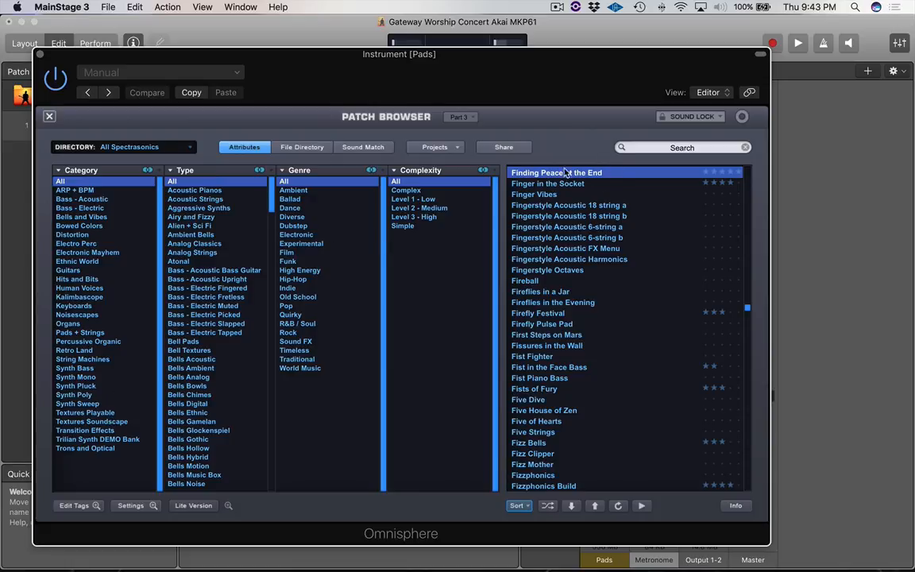
left_click(49, 118)
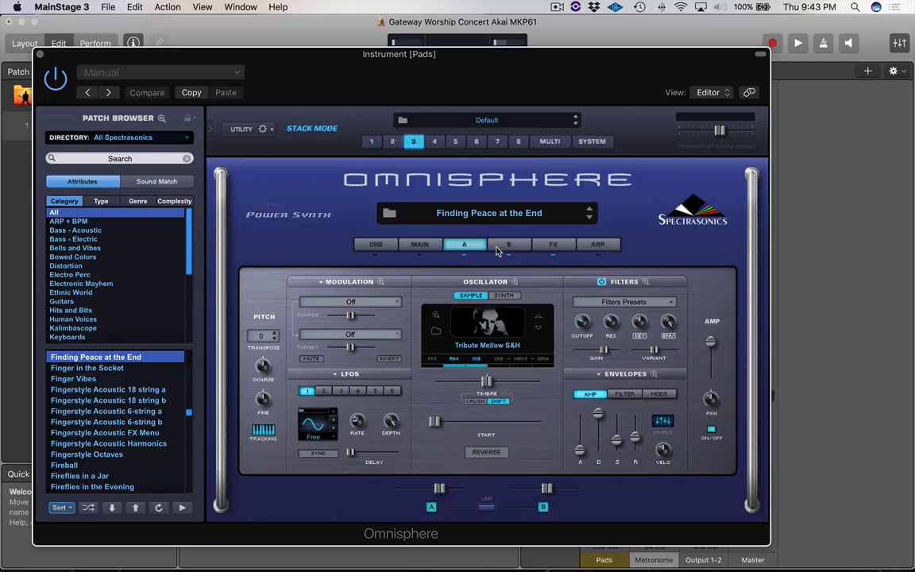
left_click(549, 141)
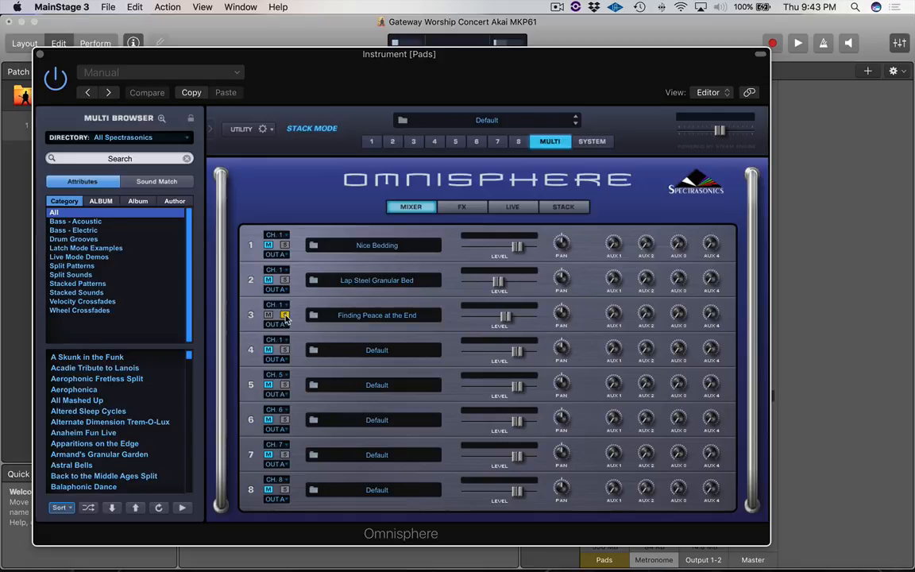
Step: Examine layers A and B of part 3, Finding Peace at the End, and its layer A and common effects
left_click(411, 141)
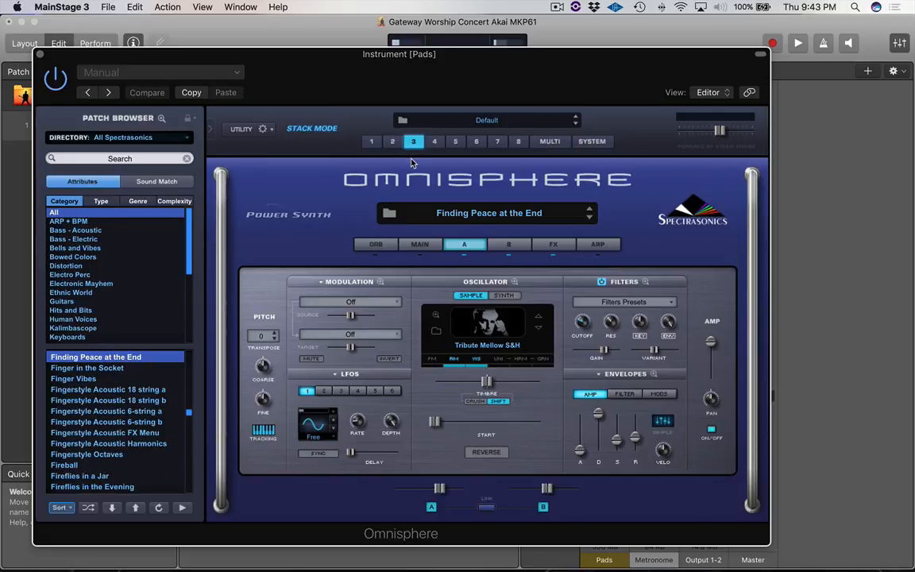
left_click(516, 250)
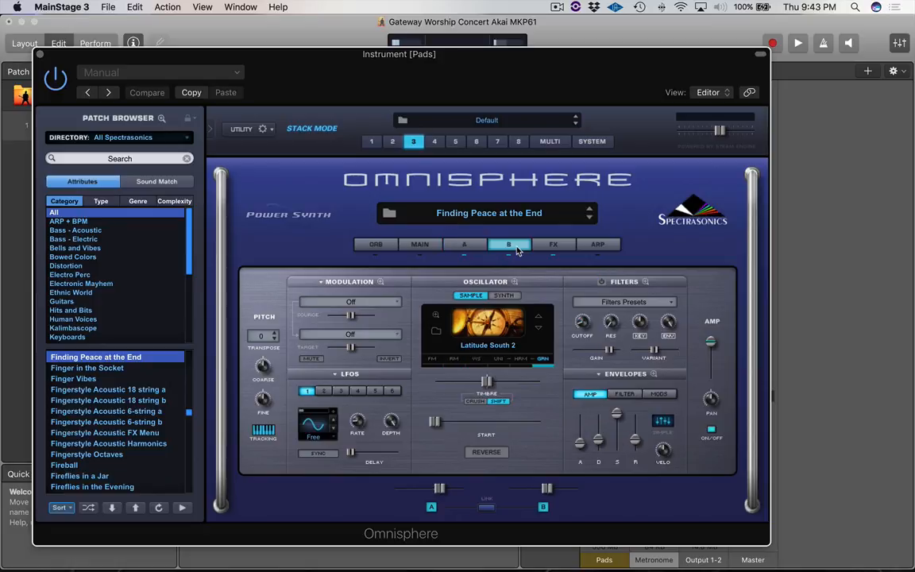
left_click(464, 246)
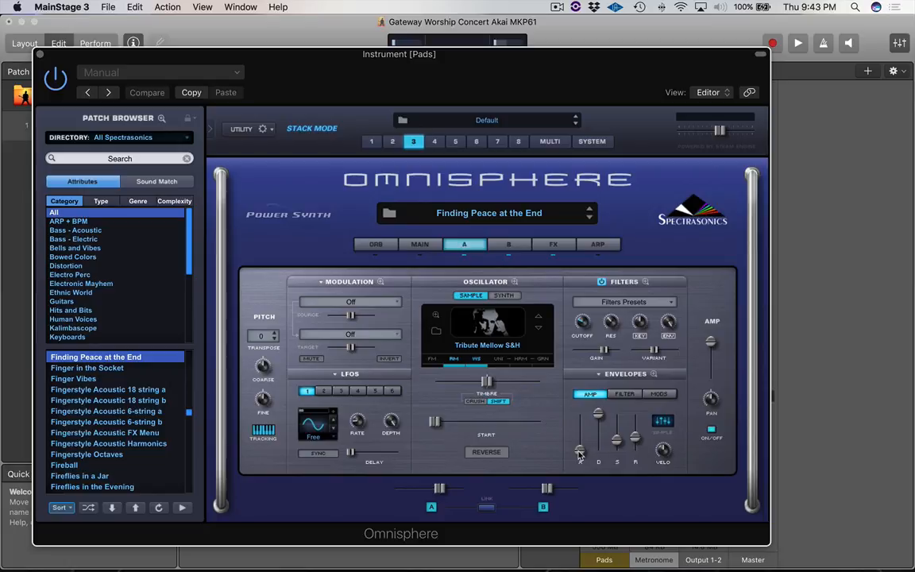
left_click(554, 244)
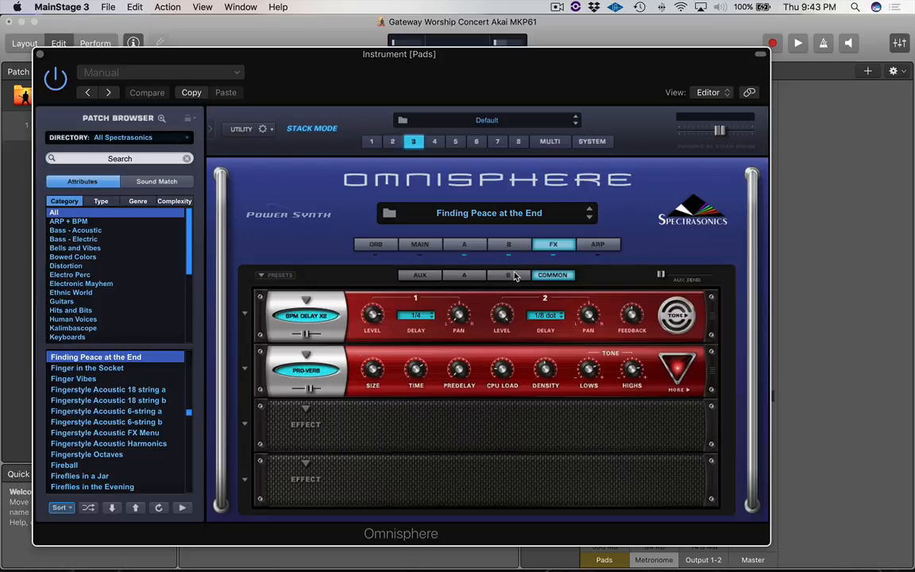
left_click(465, 276)
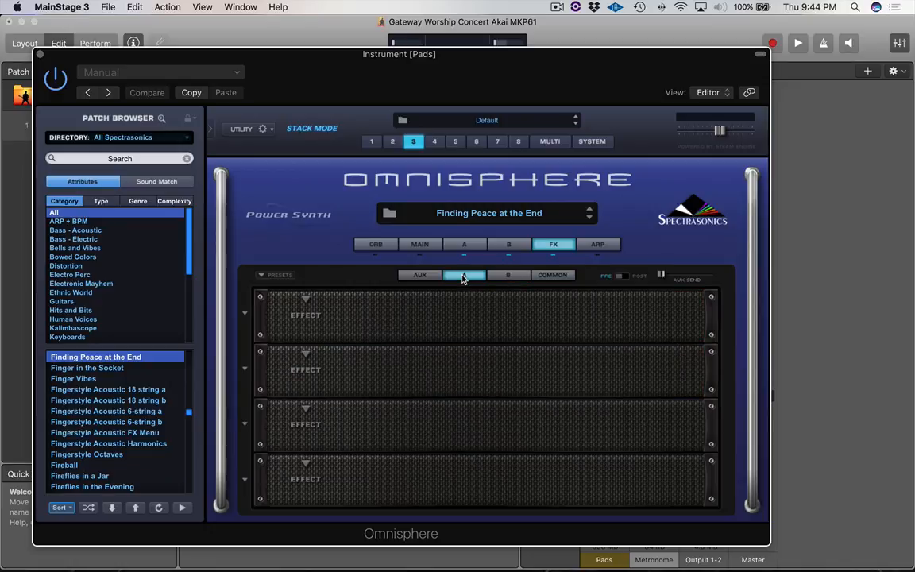
left_click(552, 274)
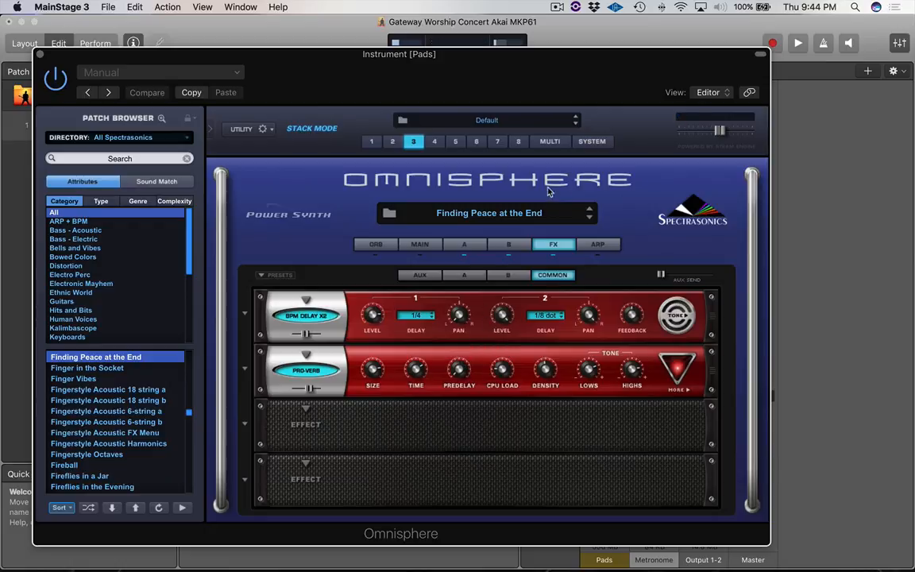
left_click(550, 142)
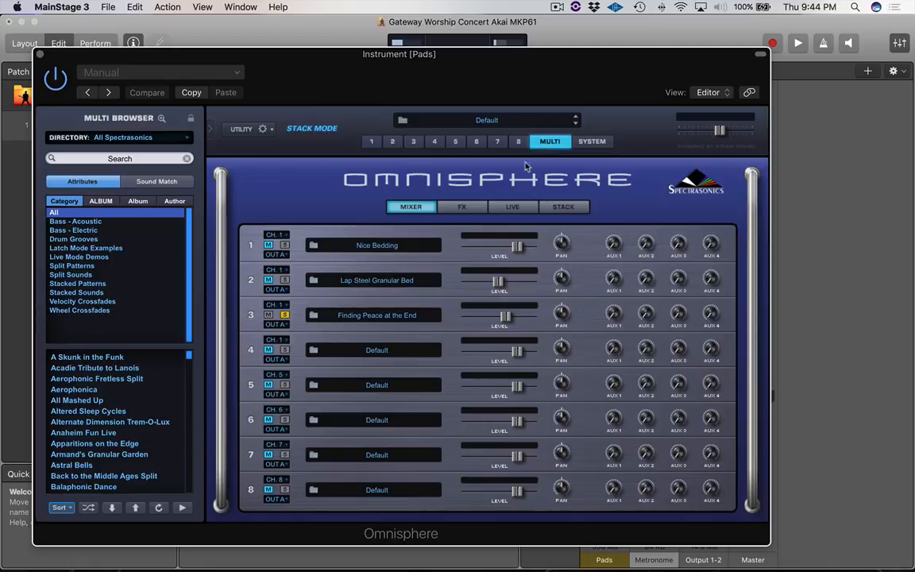
Step: Release the solo on part 3, Finding Peace at the End, and leave Omnisphere for the Pads channel strip
left_click(285, 314)
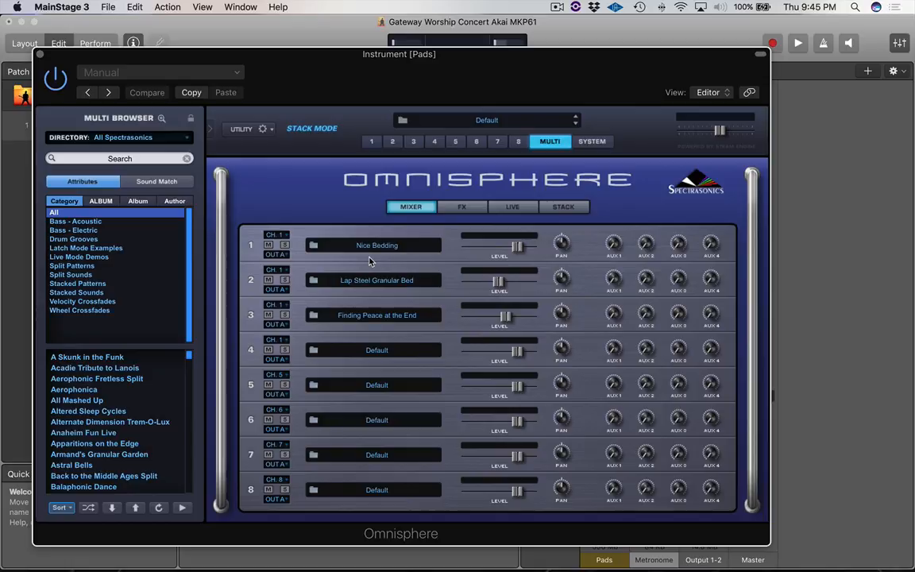
left_click(38, 54)
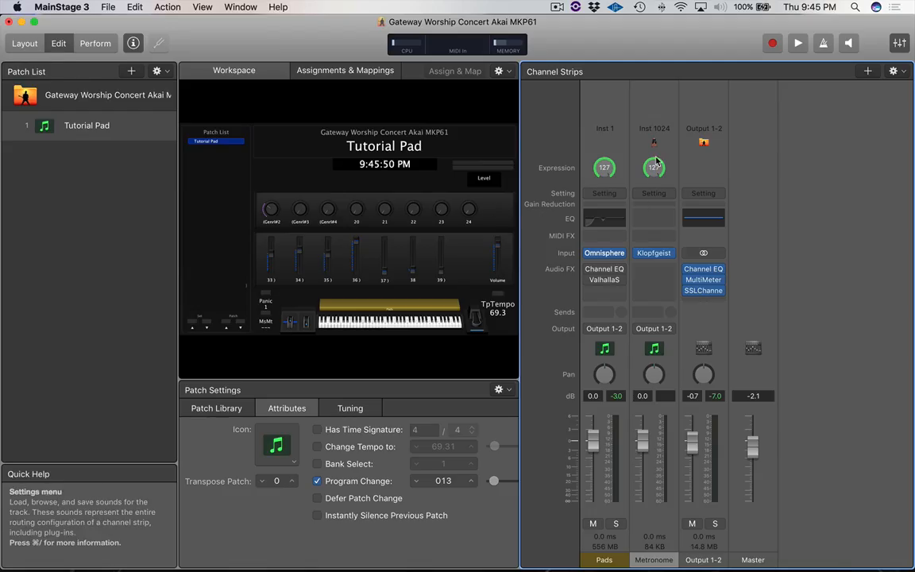
left_click(604, 119)
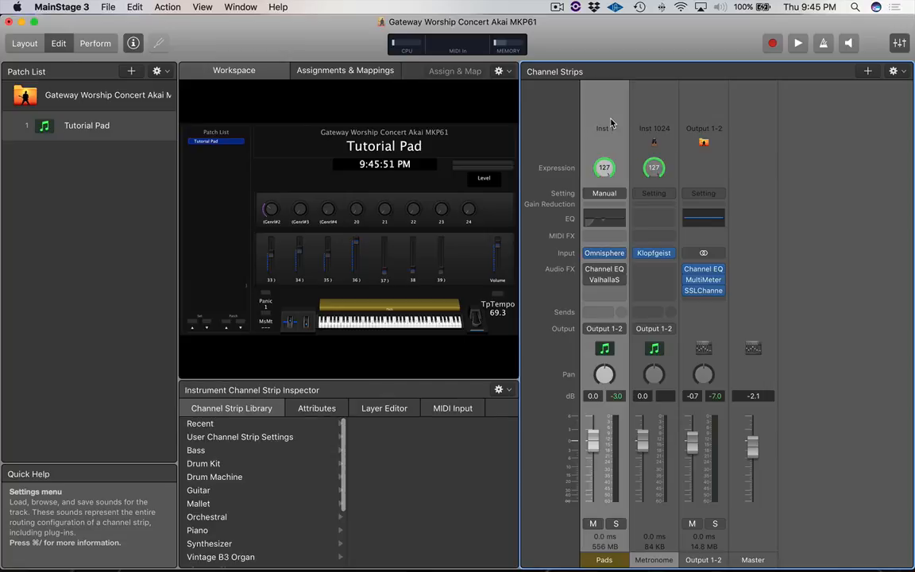
Step: Audition the Pads strip's Channel EQ with the My Pad EQ setting on and off, leaving it enabled
left_click(601, 271)
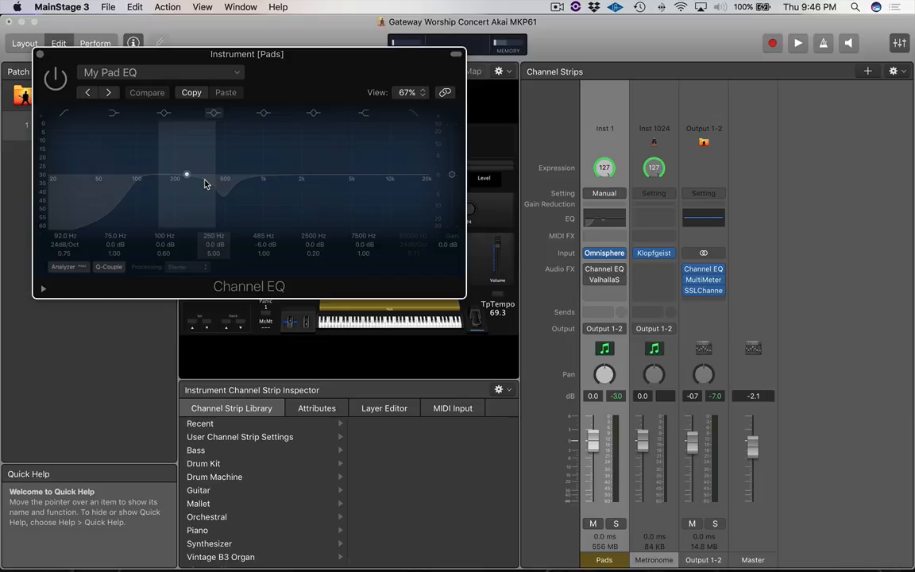
left_click(55, 77)
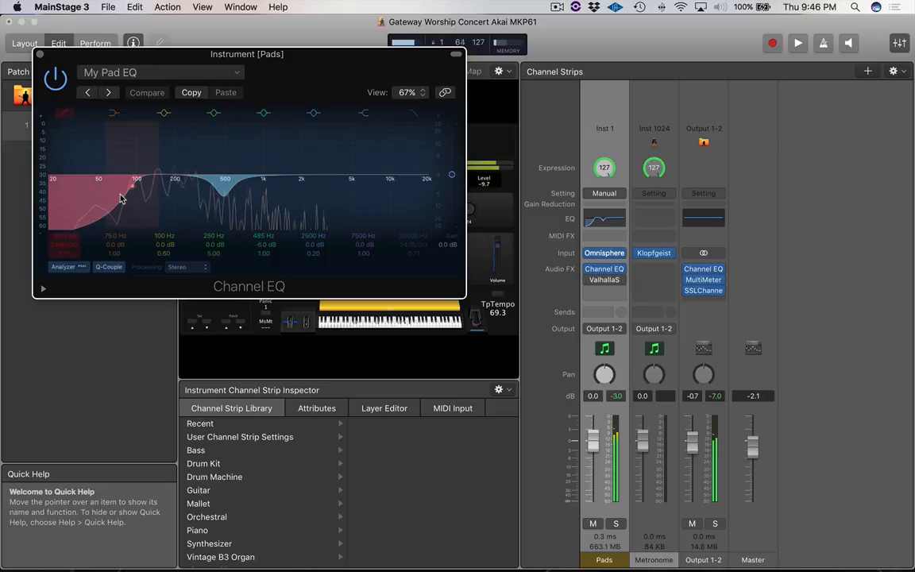
left_click(56, 78)
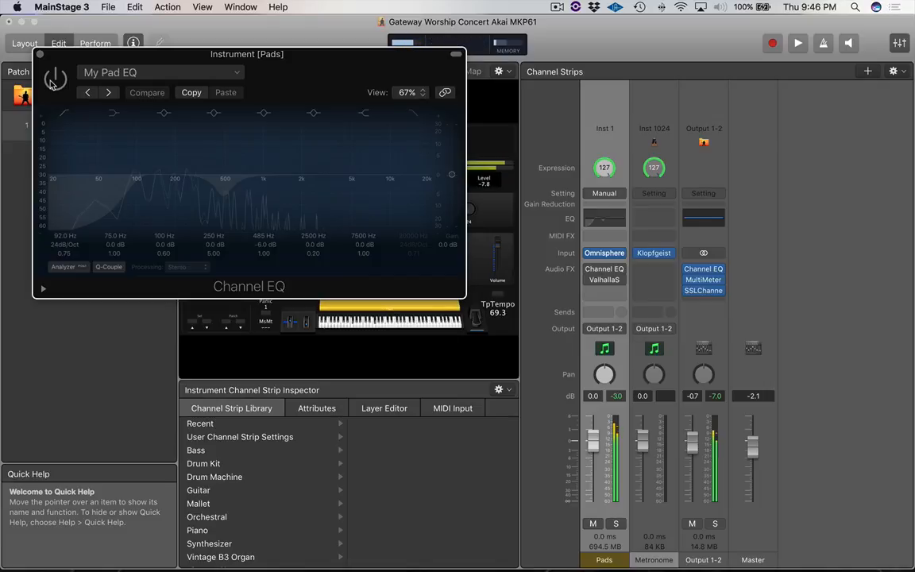
left_click(53, 81)
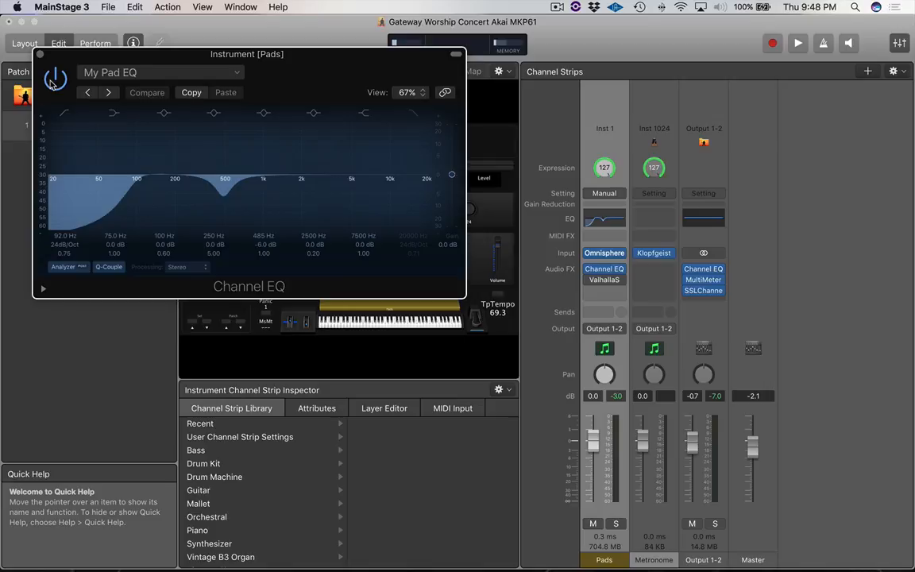
left_click(54, 79)
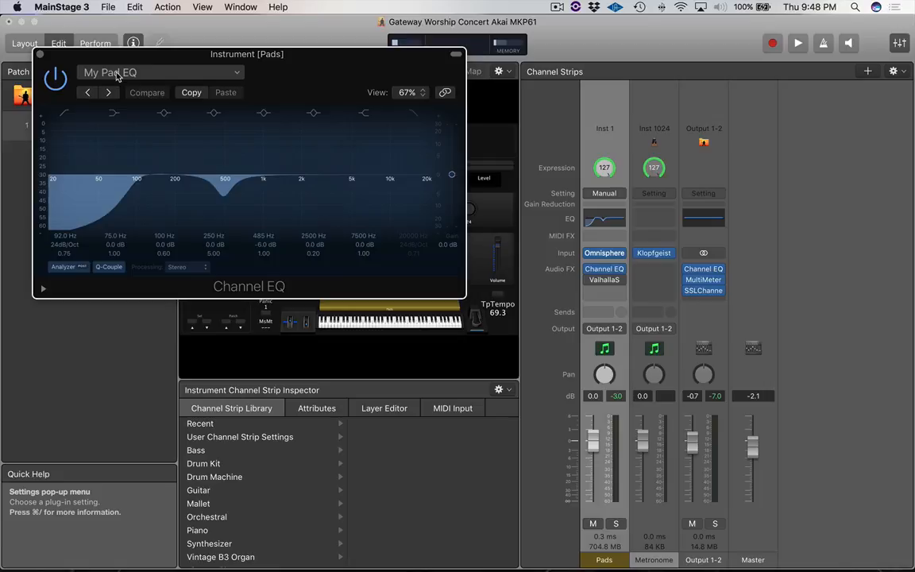
left_click(40, 55)
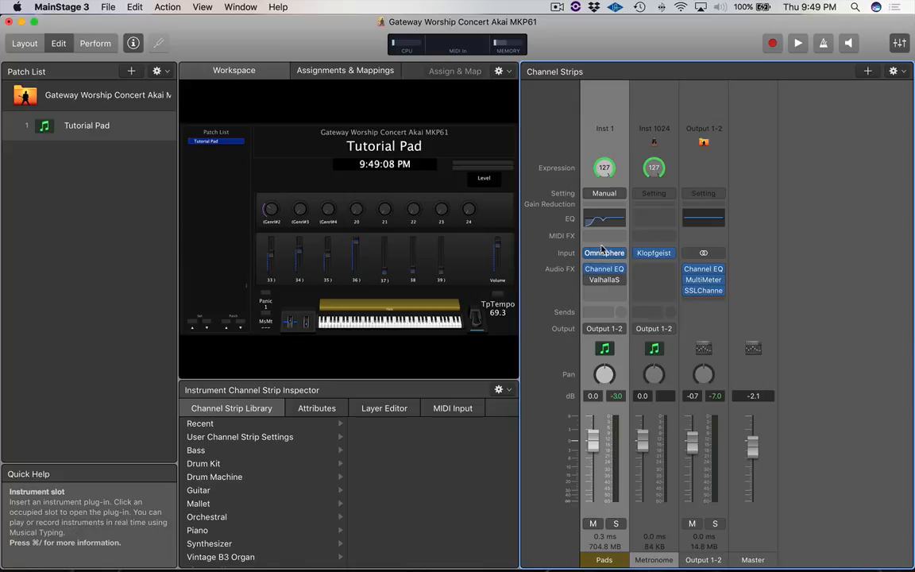
Step: Enable ValhallaShimmer on the Pads strip and look through its factory presets, keeping BrightHall
left_click(604, 280)
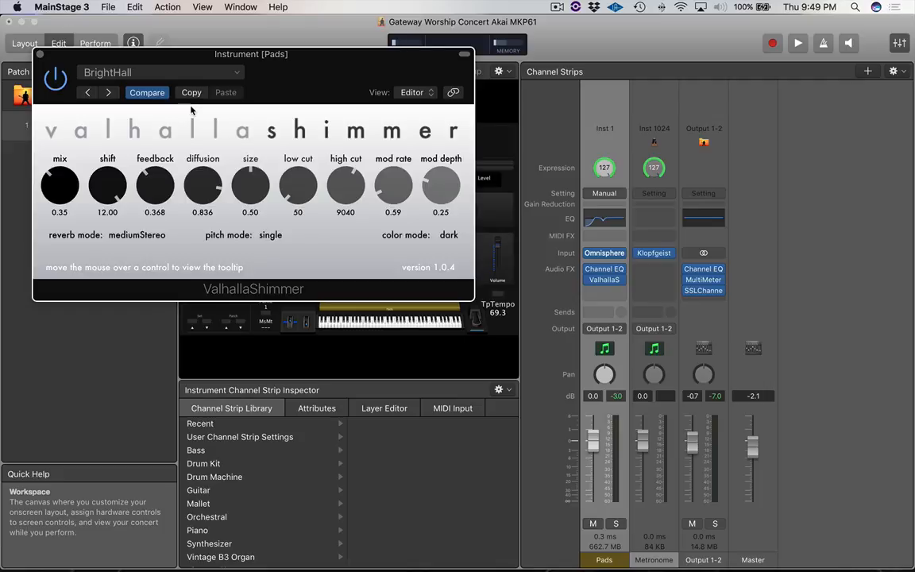
left_click(231, 71)
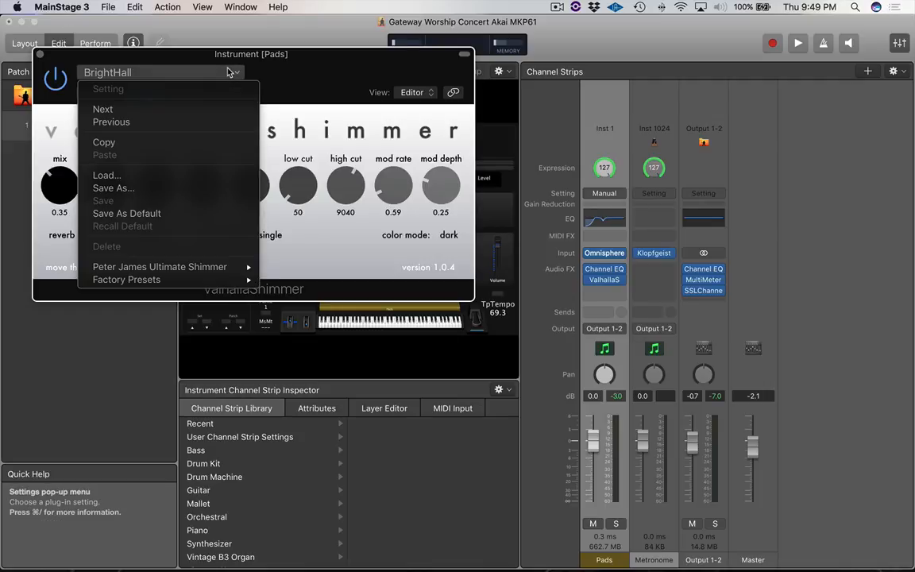
mouse_move(197, 275)
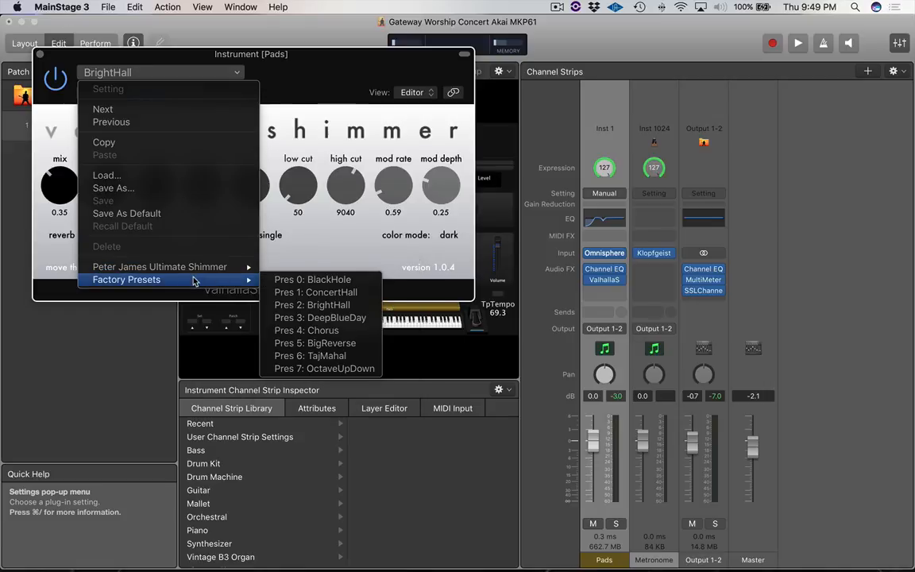
left_click(113, 80)
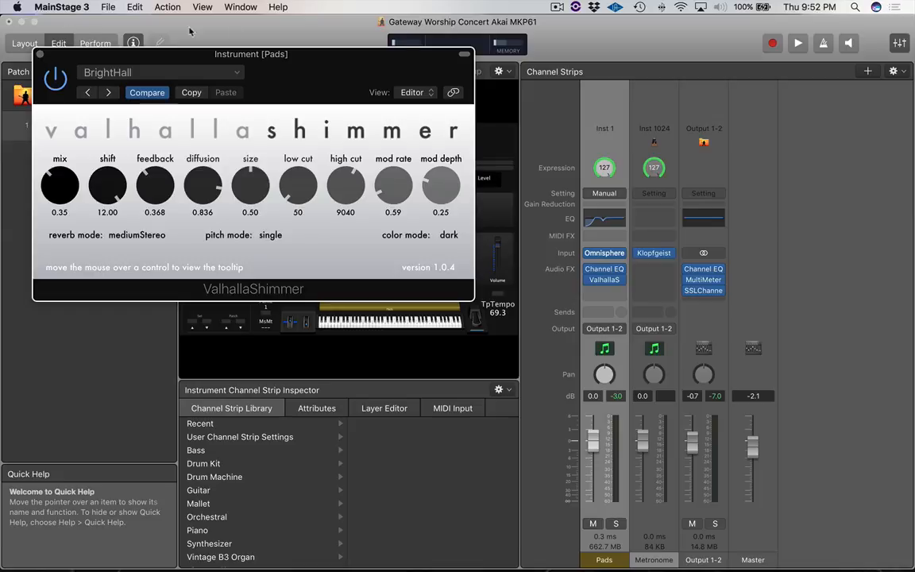
Step: Browse the Textures Playable patches from Omnisphere's part 1, check Nice Bedding's layer A and return to the multi mixer
left_click(603, 253)
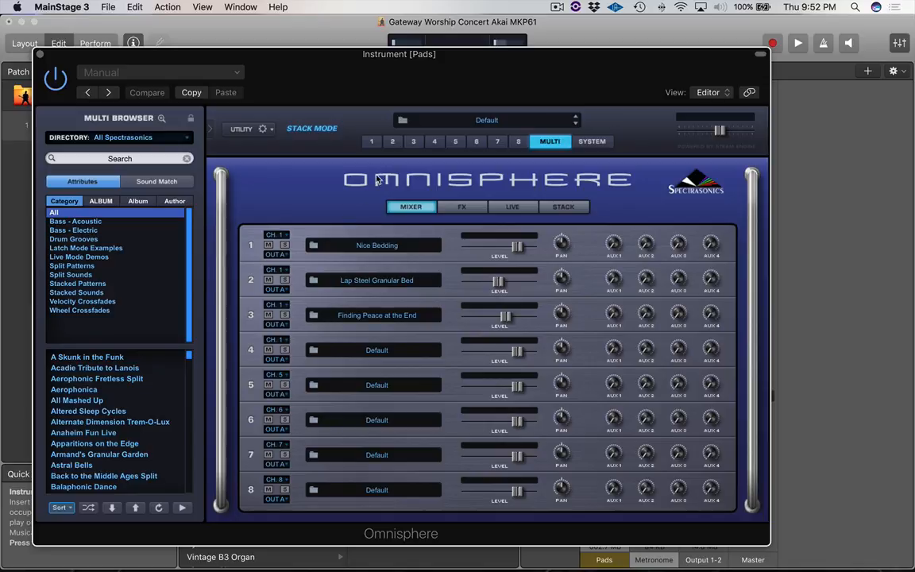
left_click(371, 141)
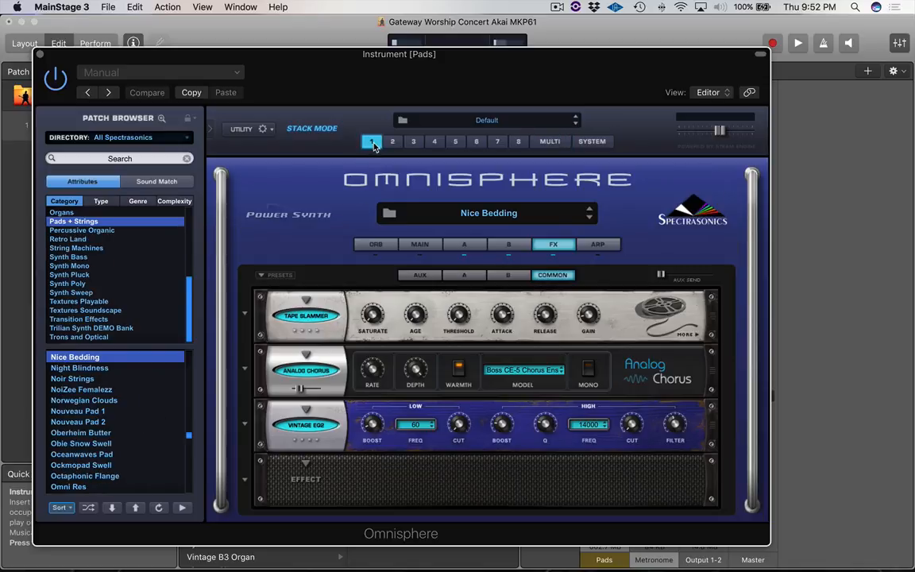
left_click(93, 303)
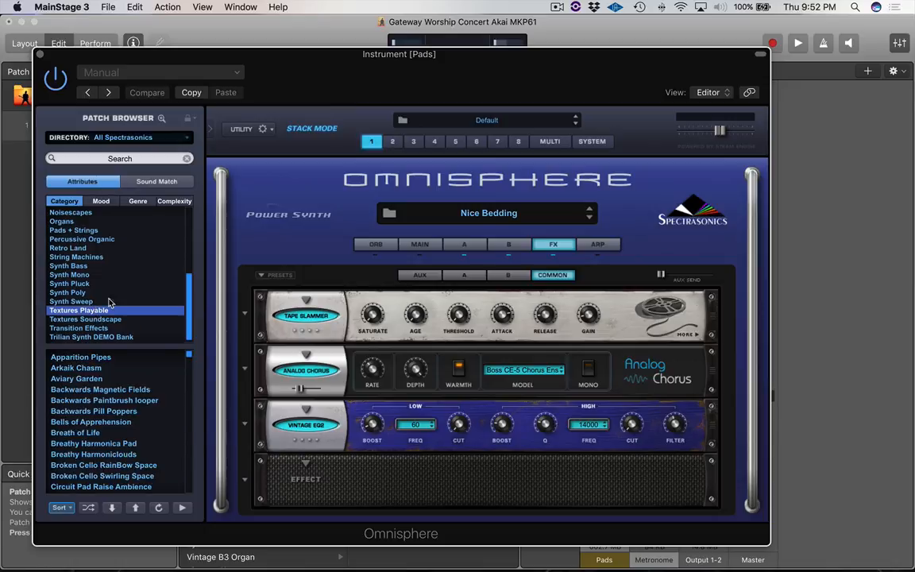
left_click(509, 217)
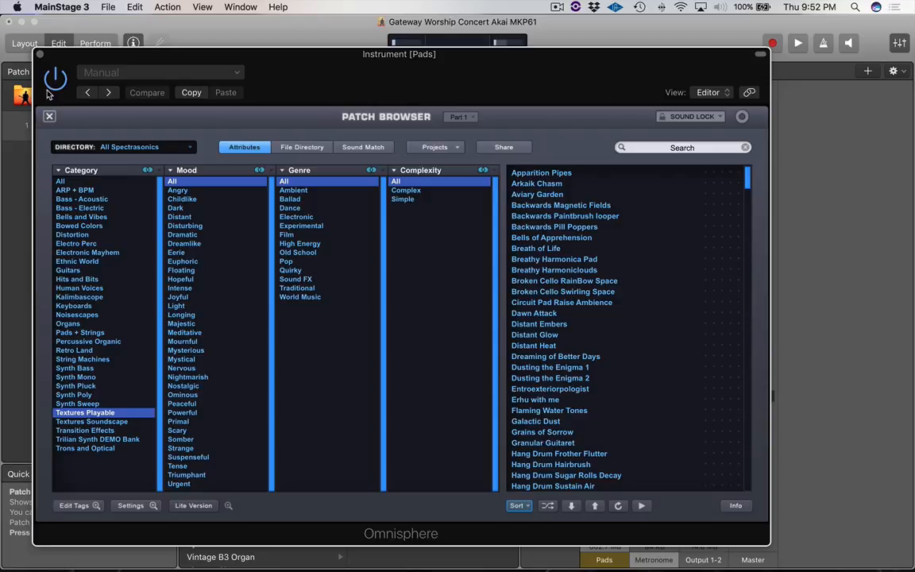
left_click(50, 118)
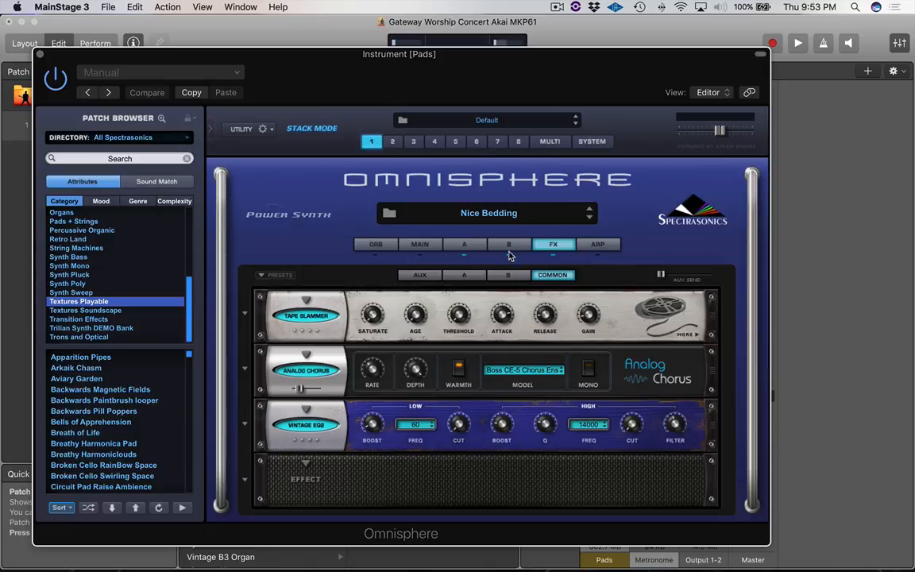
left_click(464, 244)
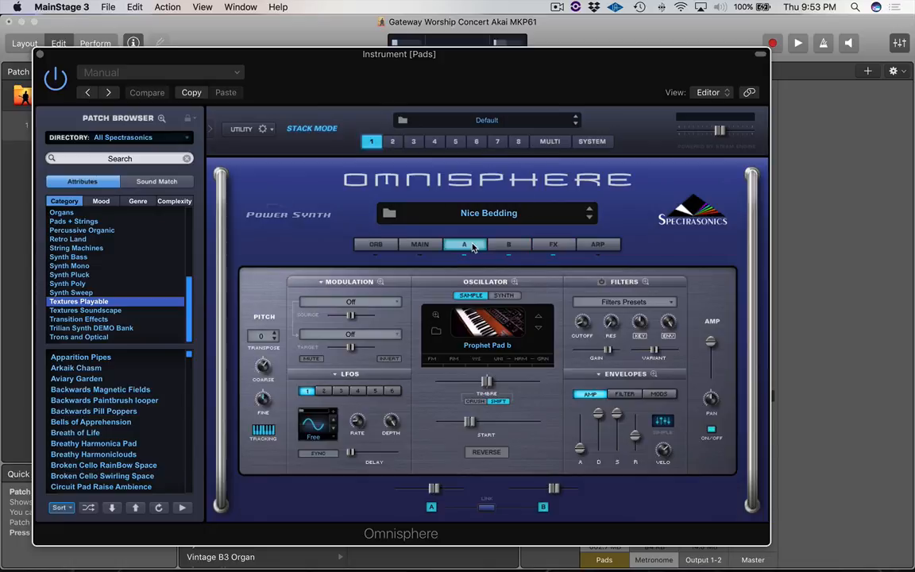
left_click(550, 142)
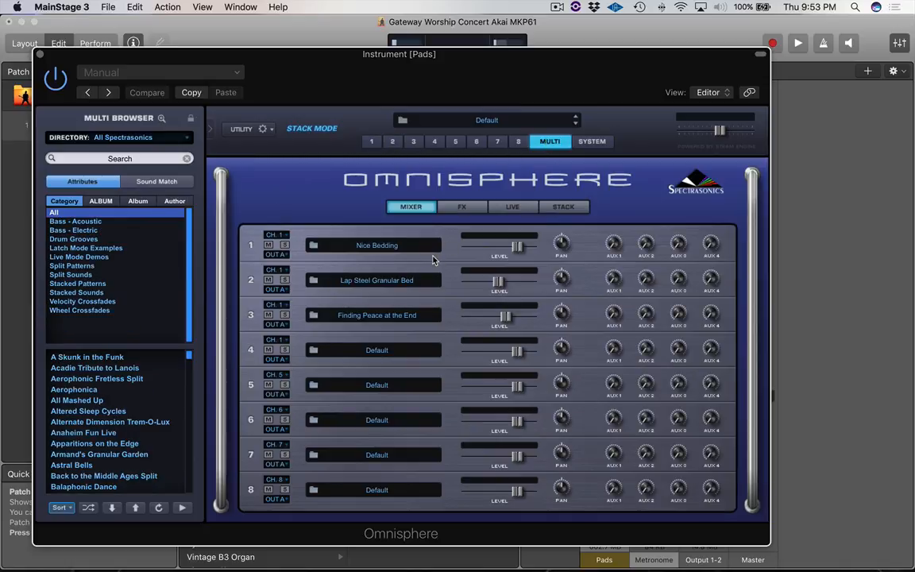